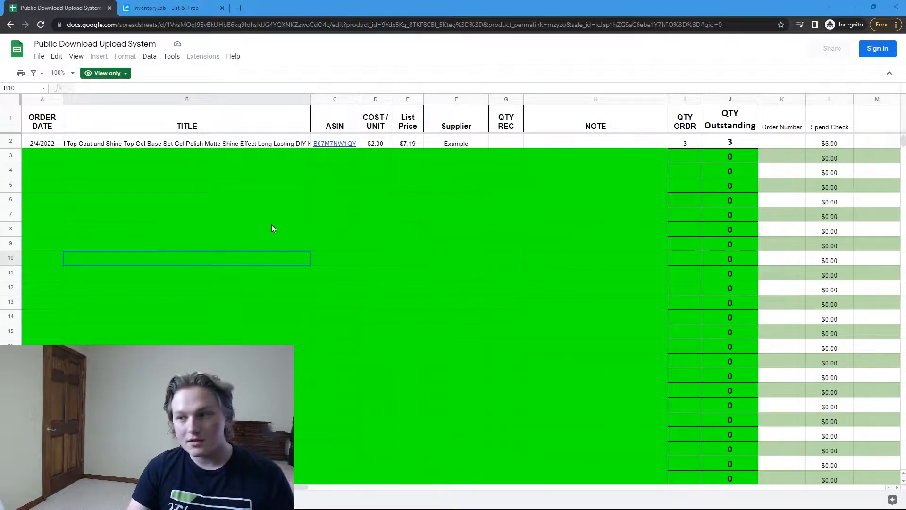
- Review the order sheet's column headers from ORDER DATE and TITLE through QTY Outstanding, Order Number and Spend Check
click(47, 125)
click(211, 127)
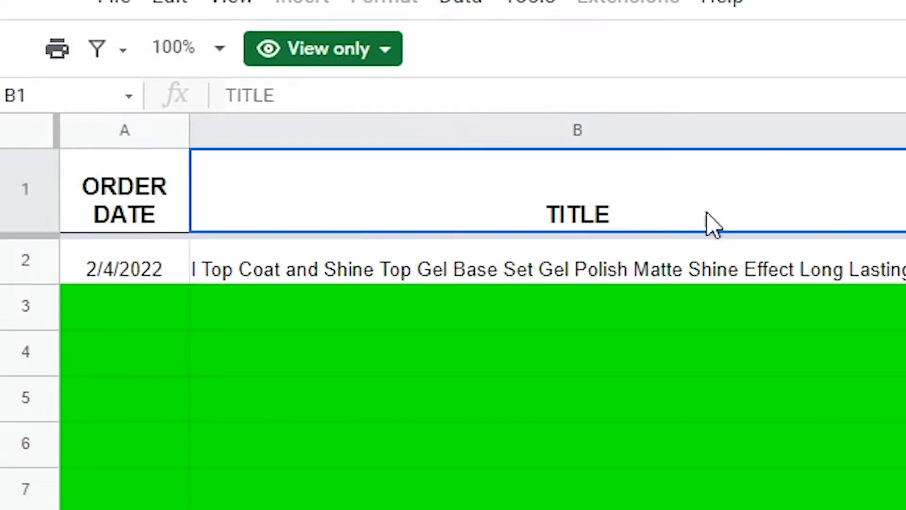
click(356, 126)
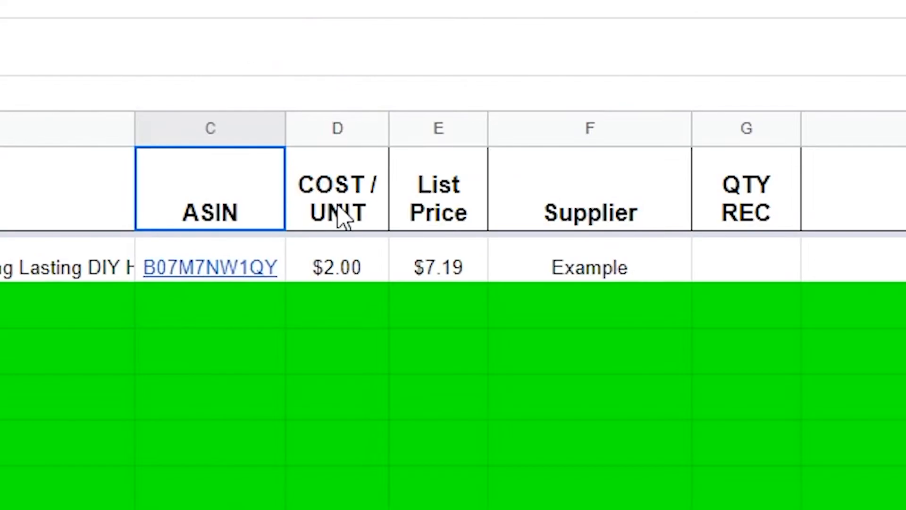
click(339, 212)
click(432, 210)
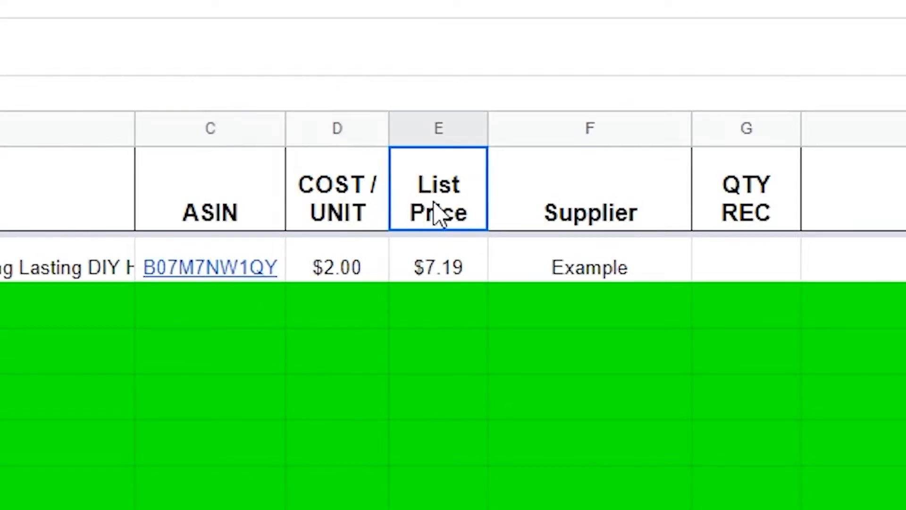
click(610, 214)
click(730, 198)
click(871, 203)
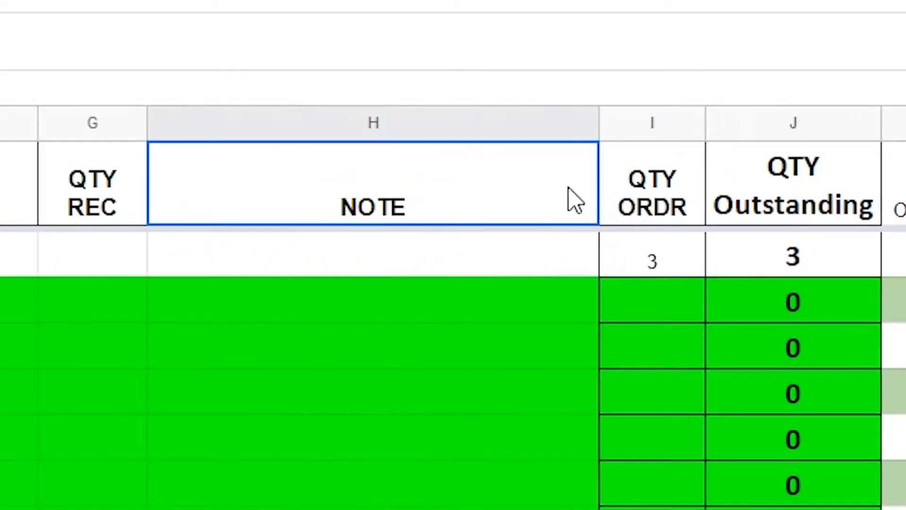
click(661, 201)
click(839, 218)
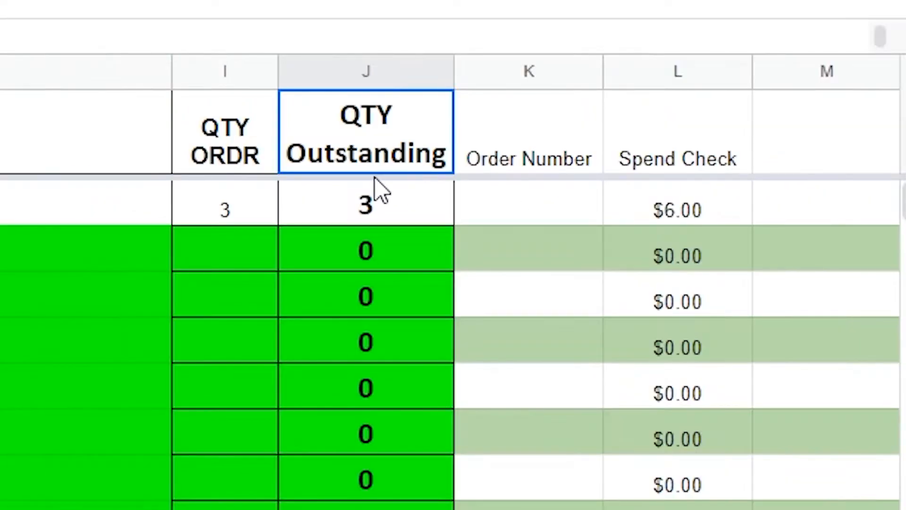
click(528, 147)
click(703, 148)
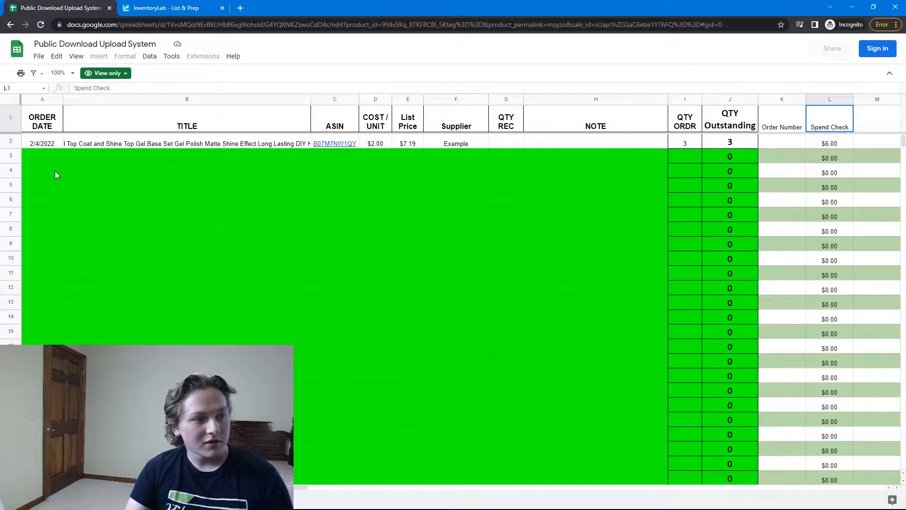
- Go through the empty cells below the first order, from ORDER DATE across to NOTE
click(48, 159)
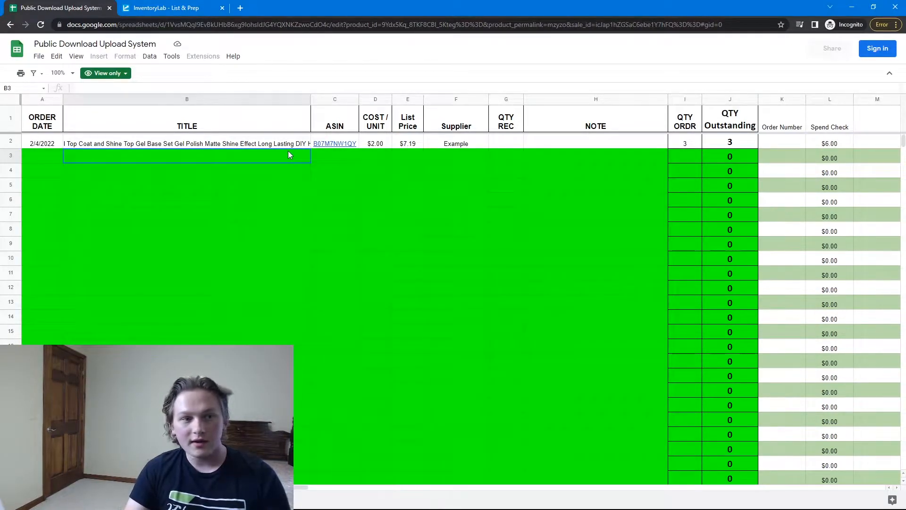
click(356, 161)
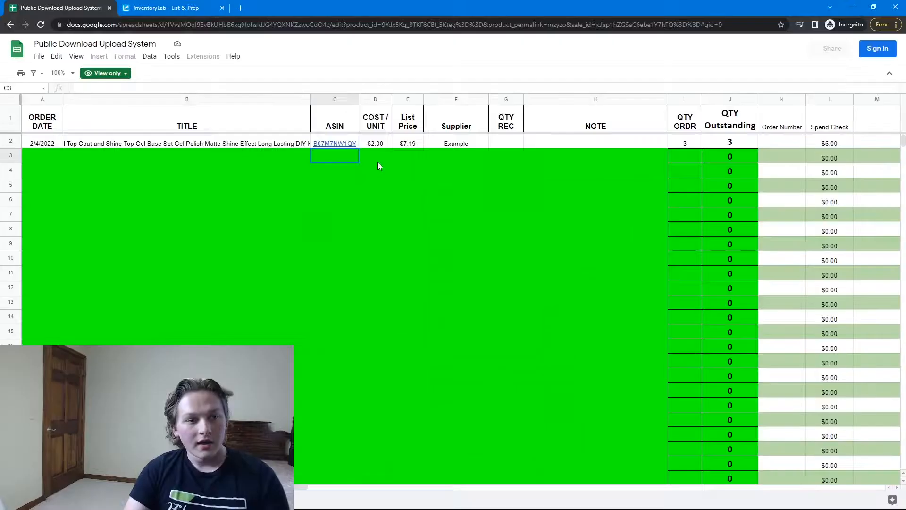
click(499, 337)
click(621, 322)
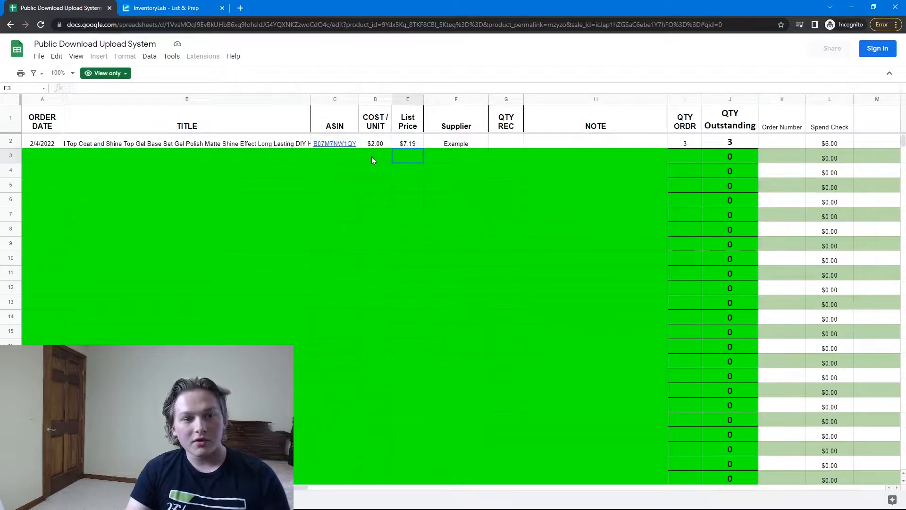
click(383, 162)
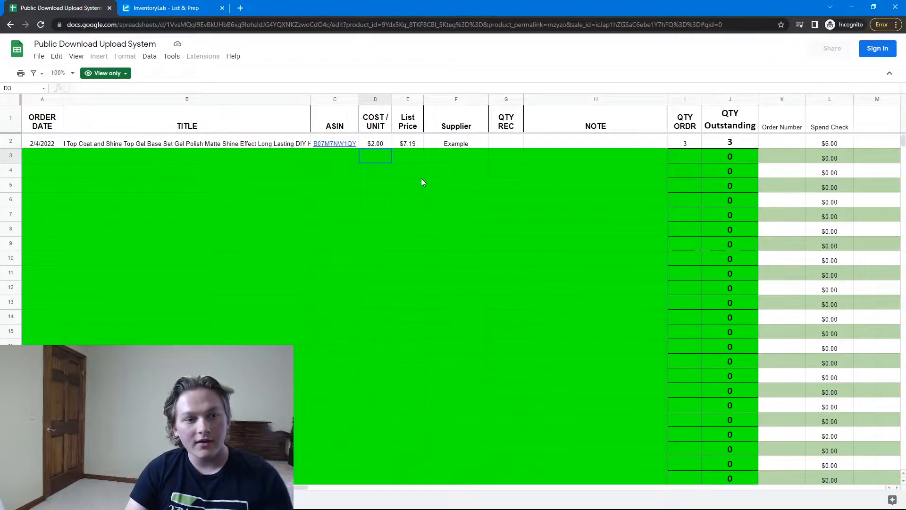
click(407, 160)
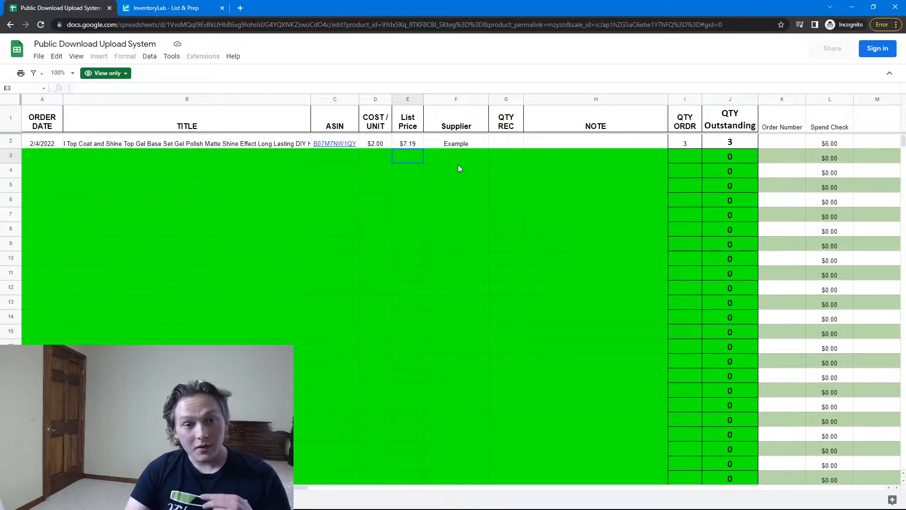
click(471, 160)
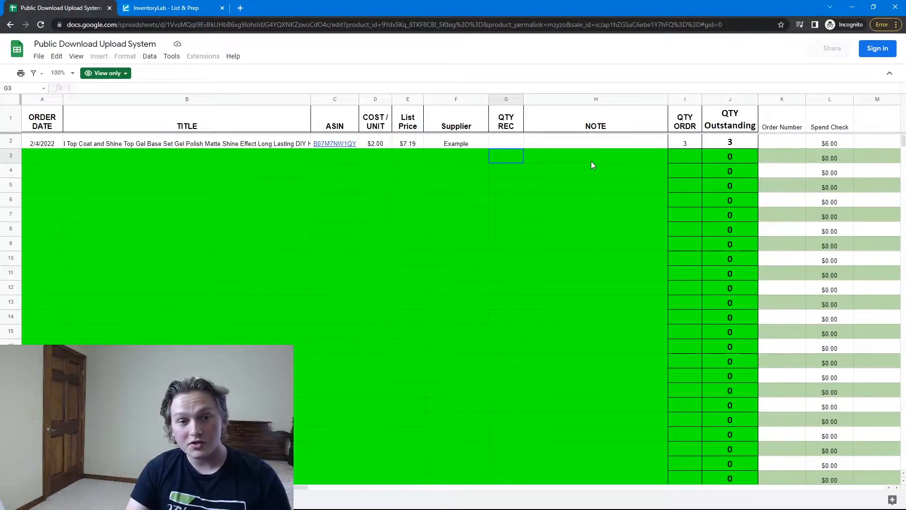
click(592, 161)
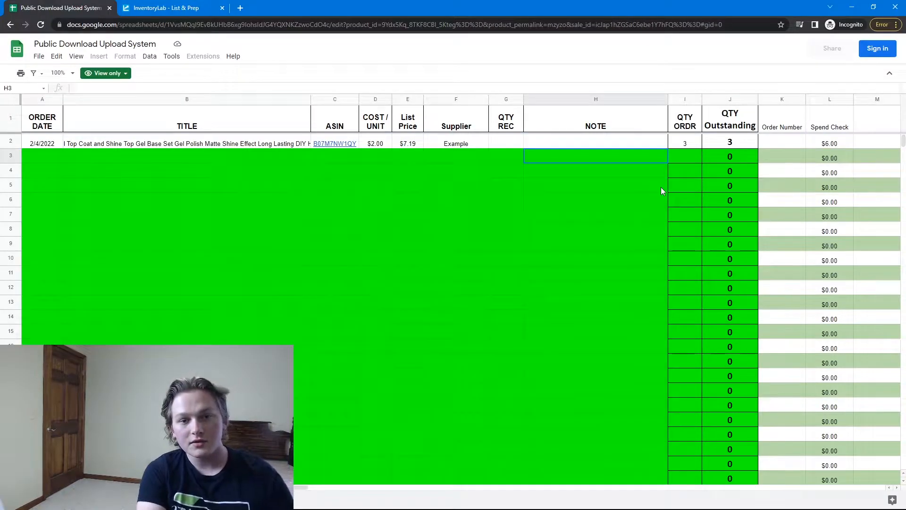
click(613, 186)
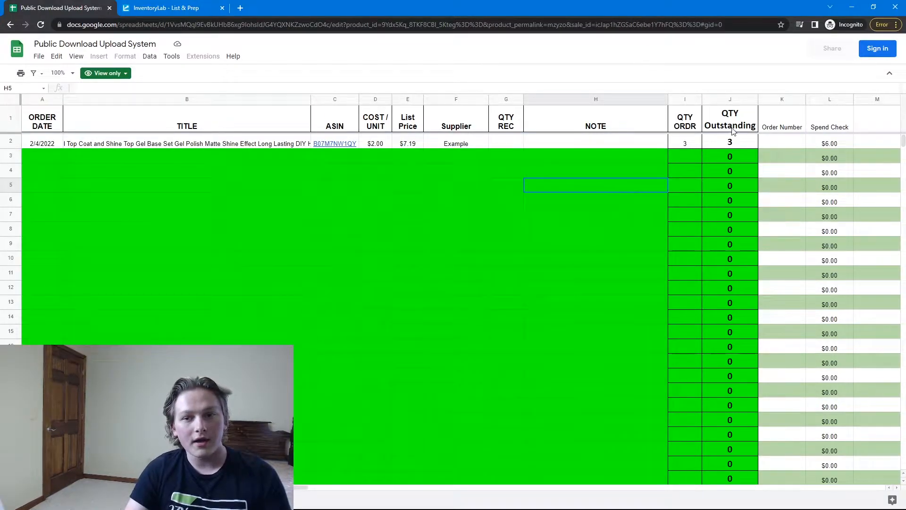
- Try the sample notes "two pack" and "bundle: 3 units" in row 3's NOTE cell, and clear the cell
click(572, 160)
text(to)
key(BackSpace)
text(wo pack)
key(Return)
click(360, 338)
text(bundle: 3 units)
key(Return)
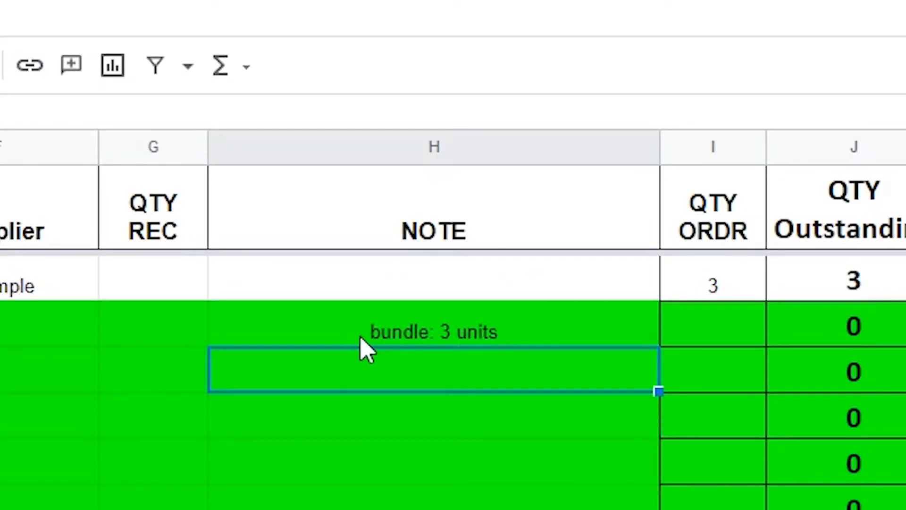
click(360, 337)
key(Delete)
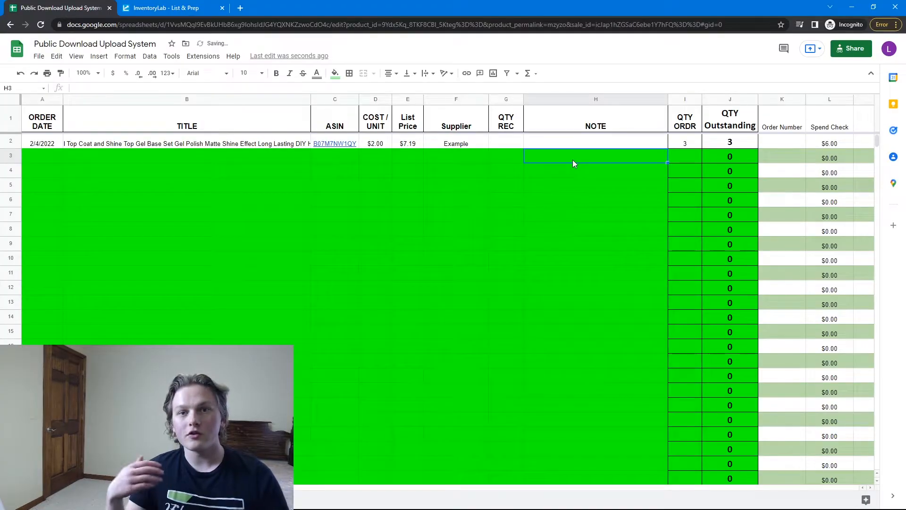
- Inspect row 3's QTY ORDR and Order Number cells and its Spend Check formula
click(693, 153)
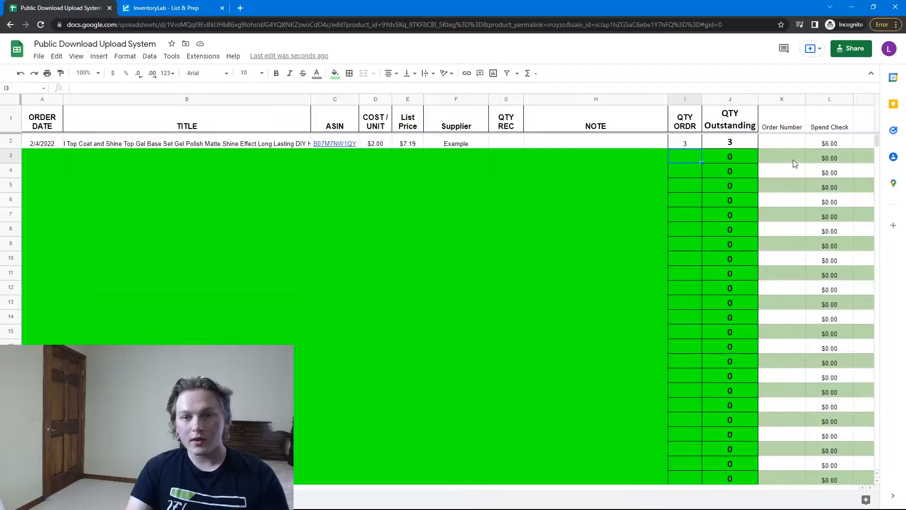
click(793, 164)
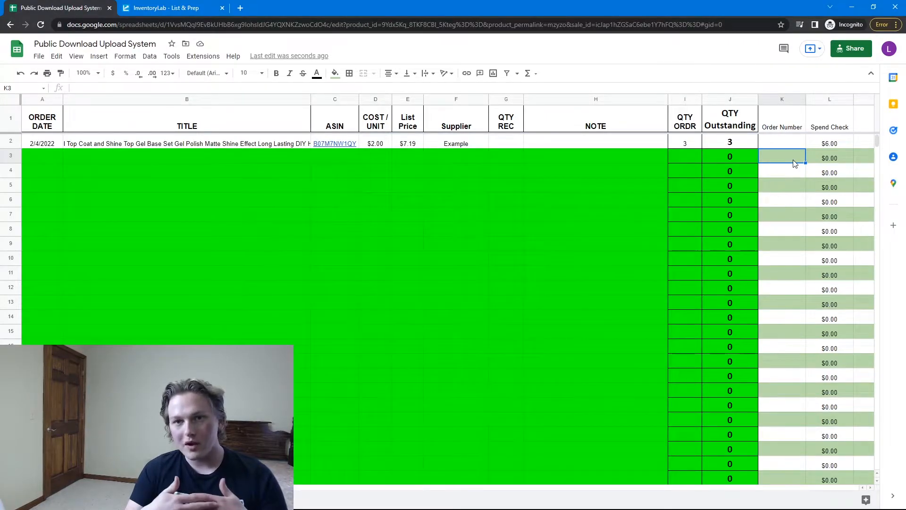
click(832, 160)
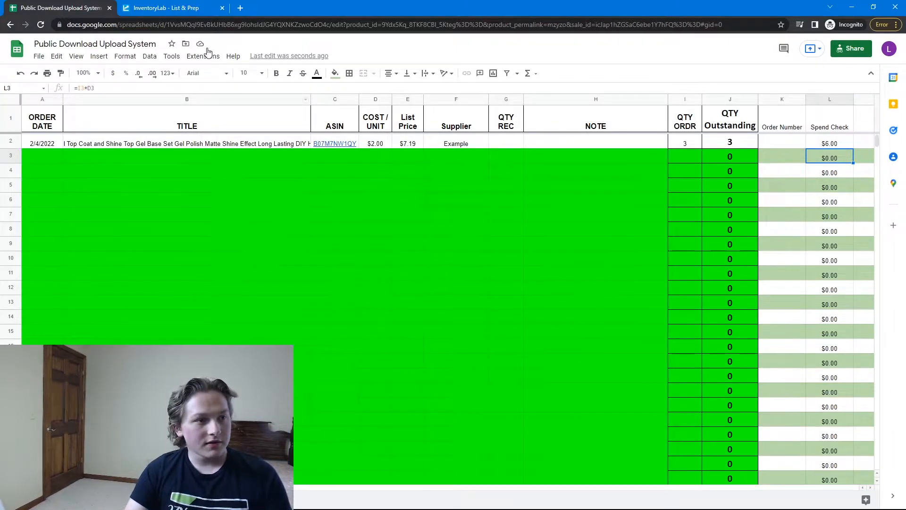
- Open amazon.com in a new browser tab
click(241, 8)
text(amazon.com)
key(Return)
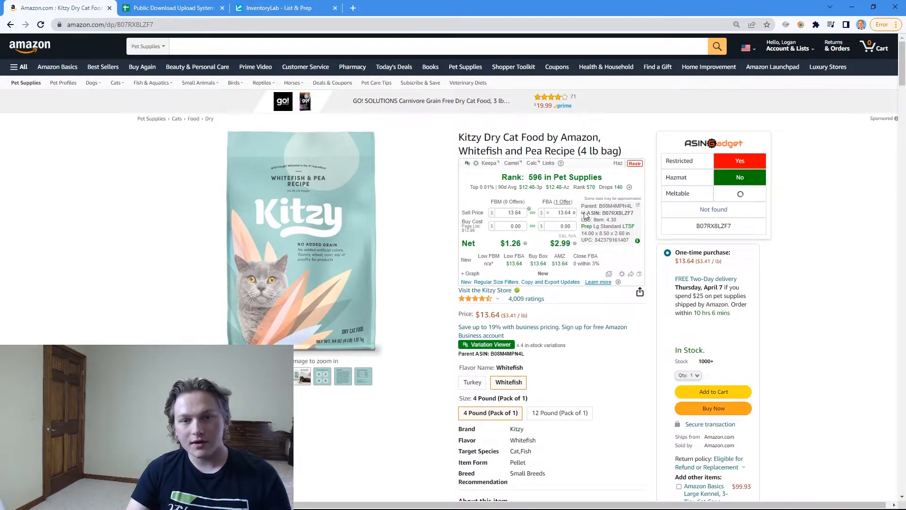
- Set the FBA buy cost of the Kitzy Dry Cat Food listing to 1.00 and copy its product data with the New System export
click(566, 226)
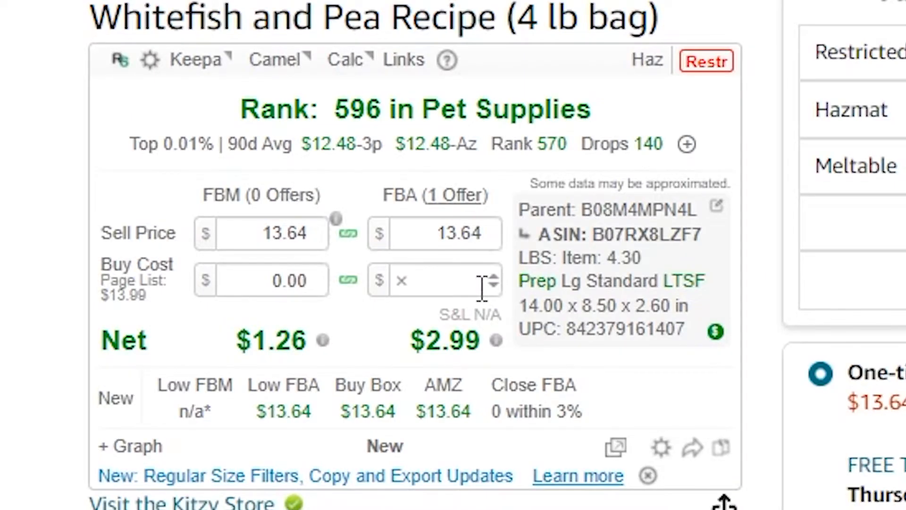
text(1)
mouse_move(693, 448)
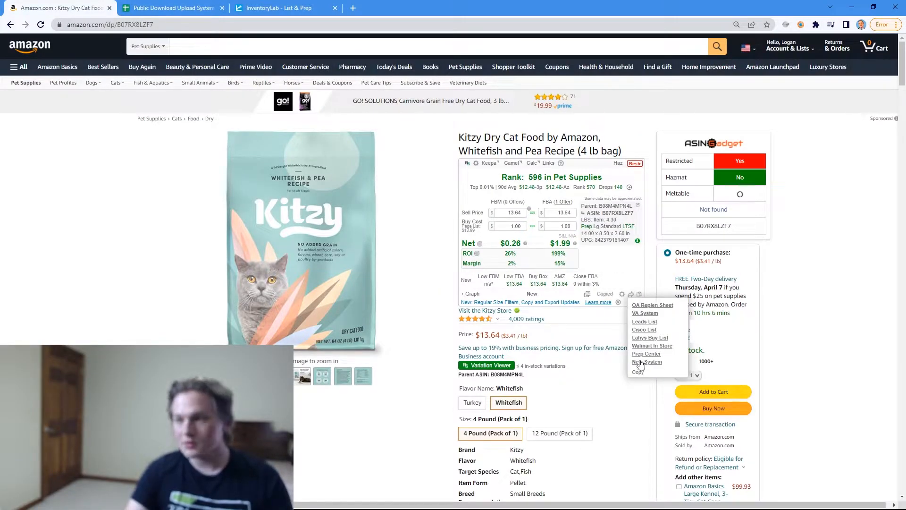
click(640, 364)
- Switch to the Public Download Upload System sheet, paste the copied cat food data into row 4, and show its unit cost with two decimals
click(171, 9)
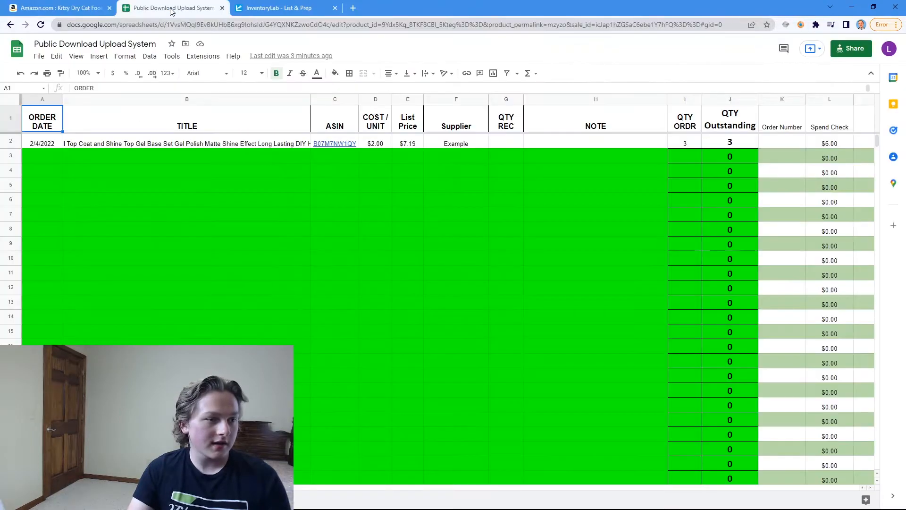
click(49, 175)
text(4/5/2022	Kitzy Dry Cat Food by Amazon, Whitefish and Pea Recipe (4 lb bag)		$1	$13.64)
click(366, 173)
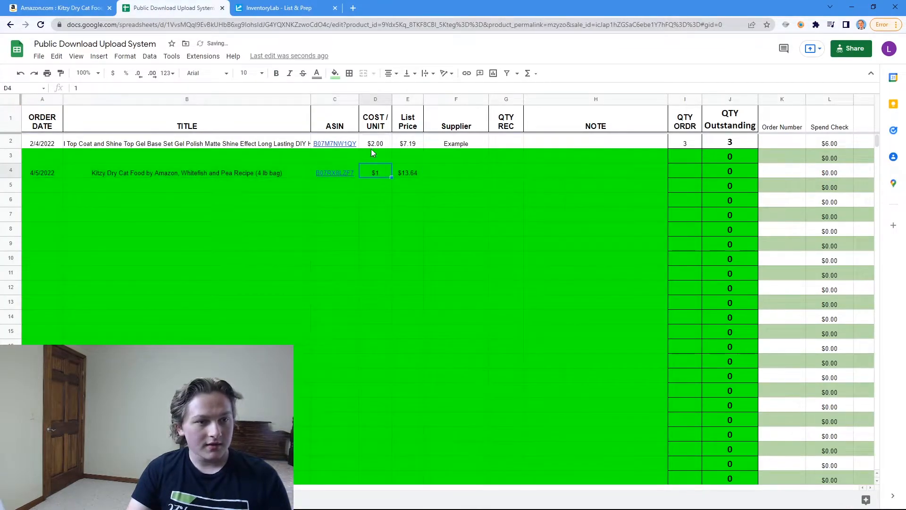
click(152, 72)
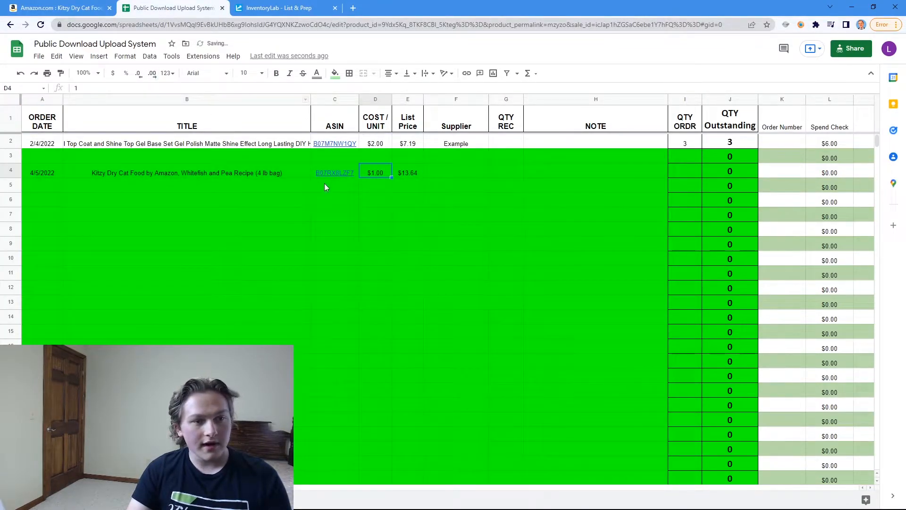
- Complete the cat food entry in row 4 with Walmart as the supplier and 6 as the ordered quantity
click(158, 173)
click(378, 173)
click(405, 175)
click(459, 176)
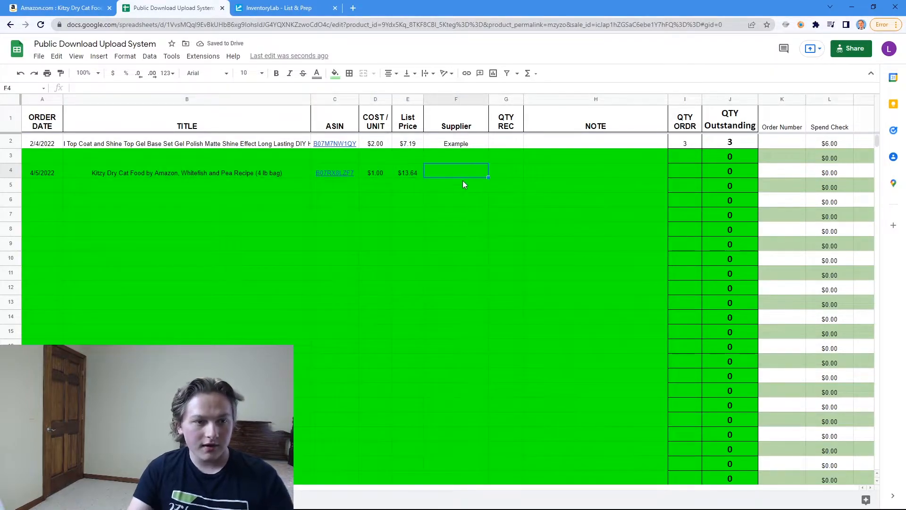
text(Walmart)
key(Return)
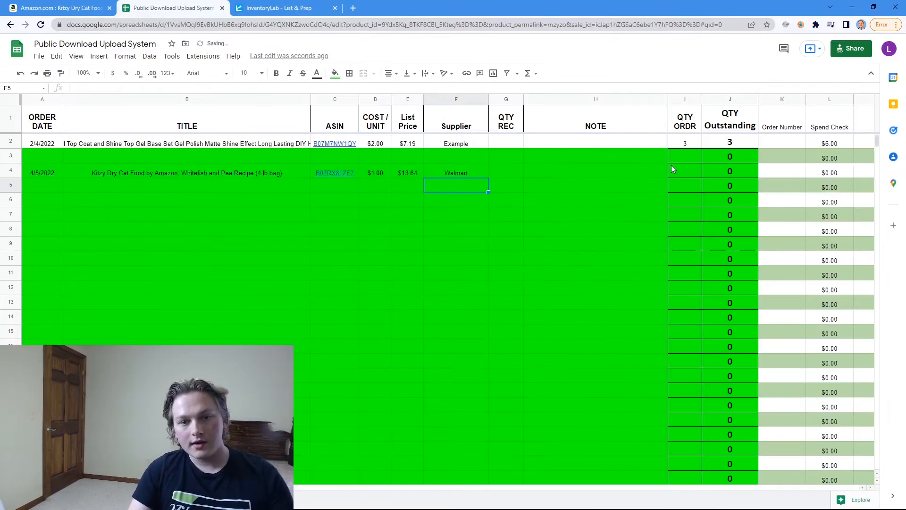
click(693, 172)
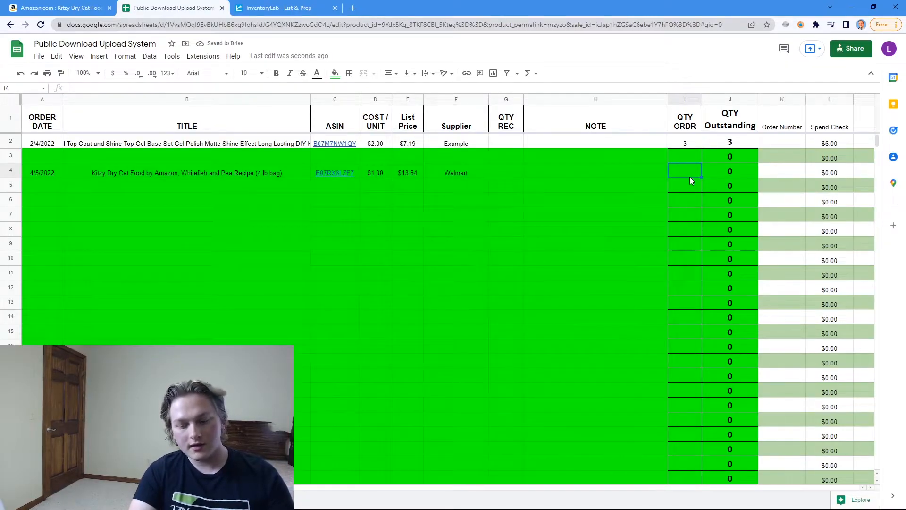
text(6)
key(Return)
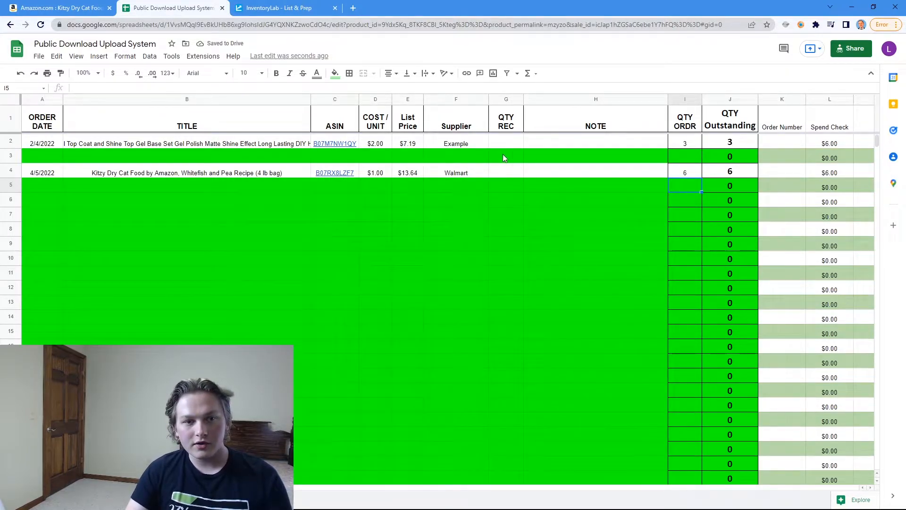
- Set the received quantity of the cat food order in row 4 to 6
click(508, 173)
text(6)
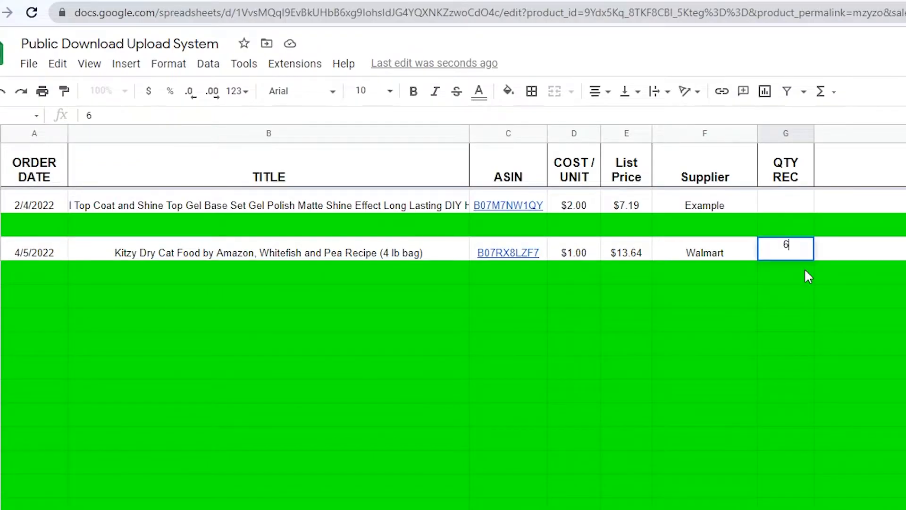
key(Return)
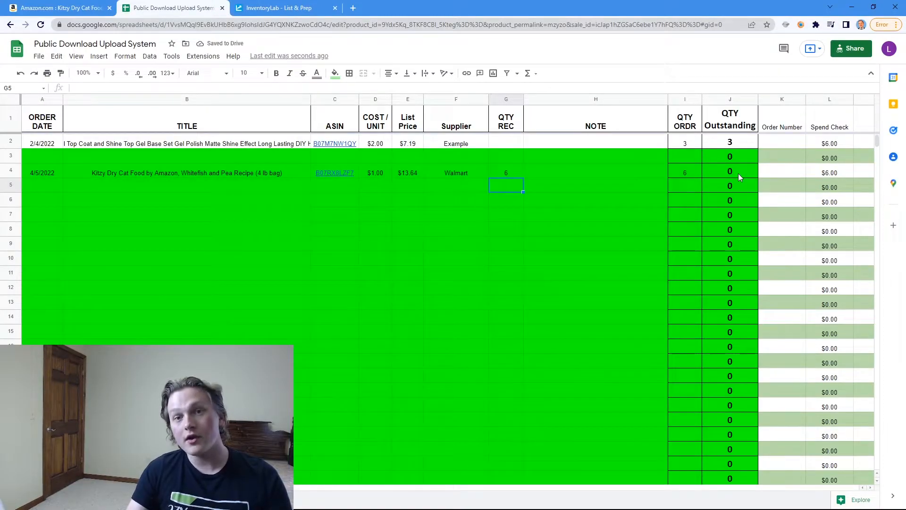
- Change the received quantity of the cat food order in row 4 to 4
click(520, 176)
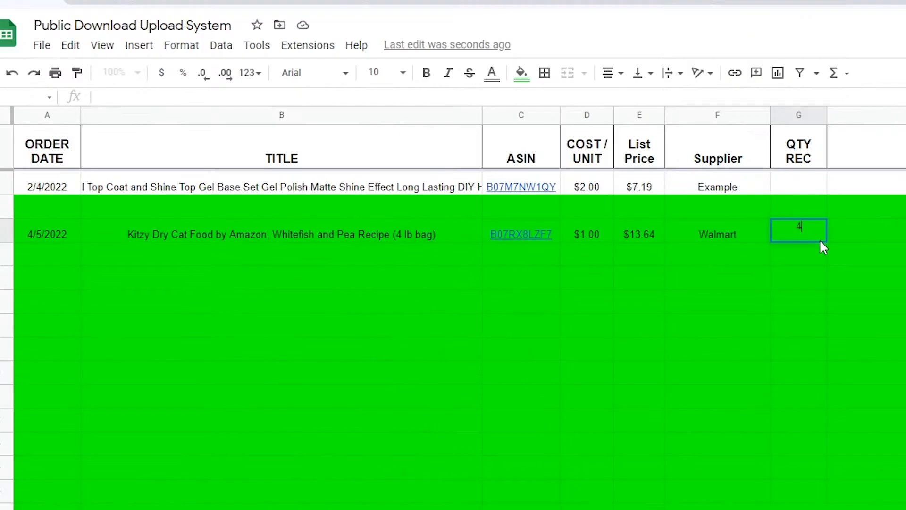
text(4)
key(Return)
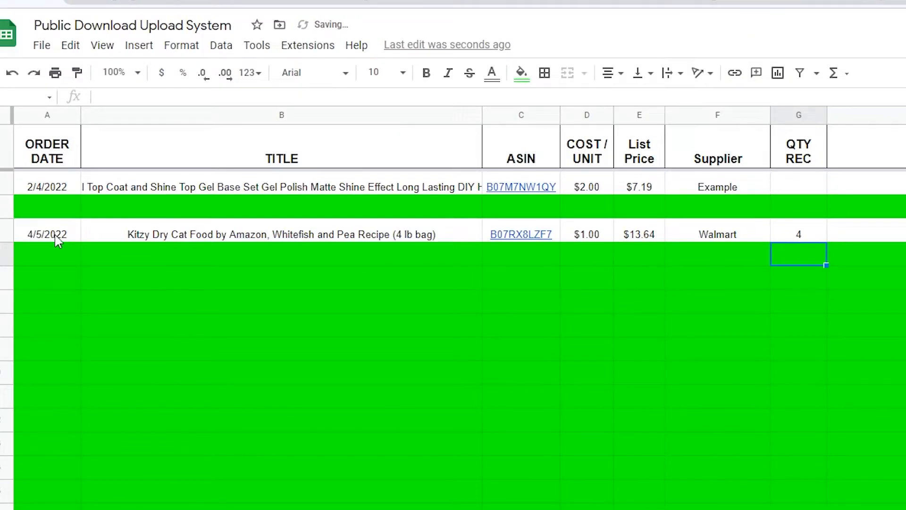
- Duplicate the cat food entry in row 4, from order date through ordered quantity, into row 7
drag(32, 234, 675, 171)
key(ctrl+c)
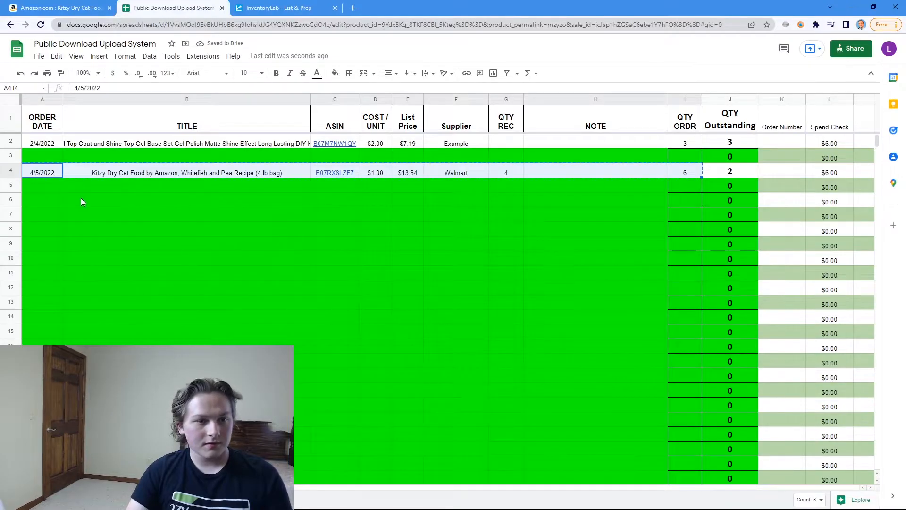
click(39, 209)
key(ctrl+v)
- Set the ordered quantity of the duplicated cat food entry in row 7 to 2 and clear its received quantity
click(688, 215)
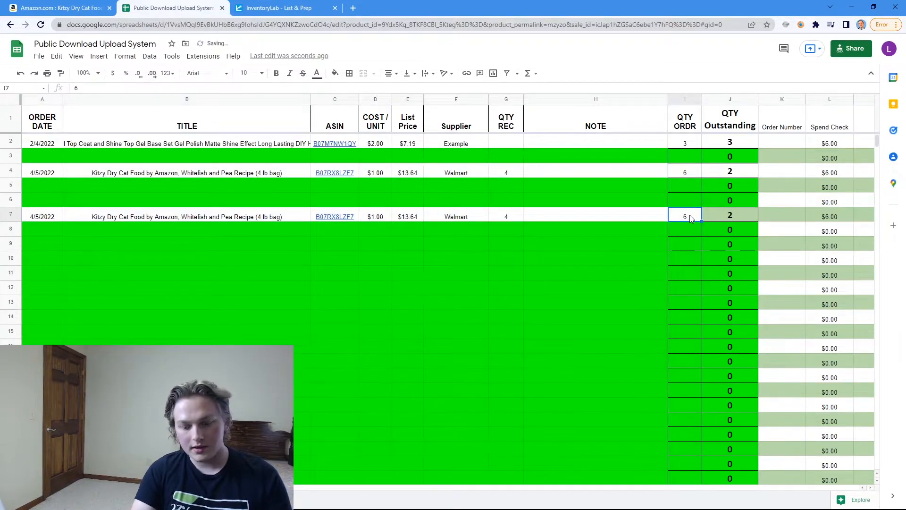
text(2)
key(Return)
key(Left)
key(Left)
key(Up)
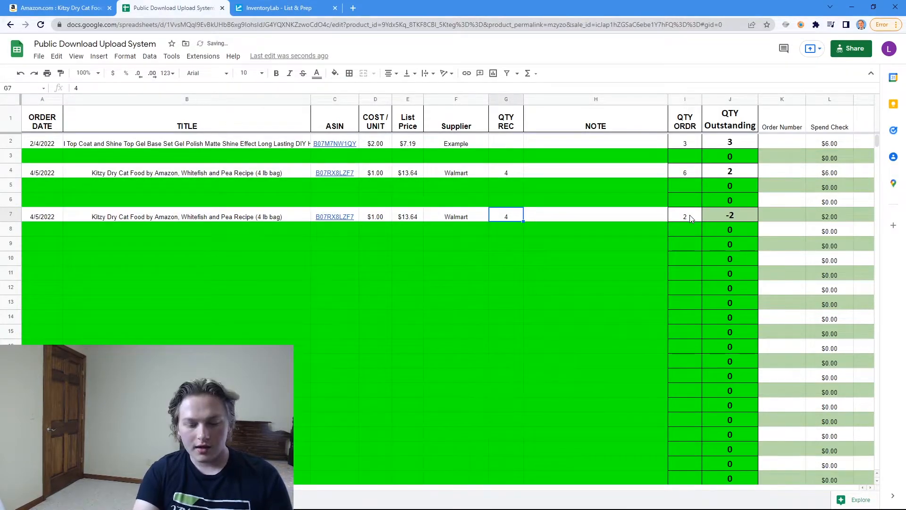
- Set the ordered quantity of the original cat food entry in row 4 to 4
click(686, 173)
text(4)
key(Return)
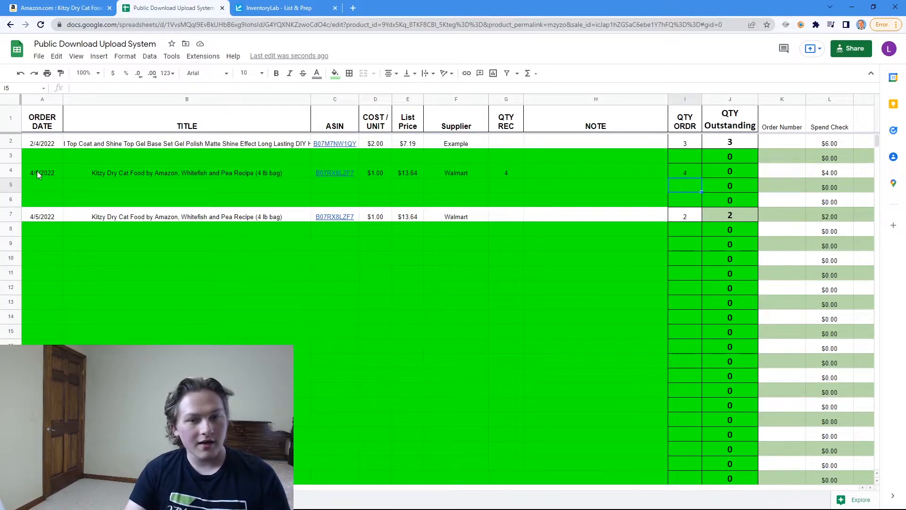
- Copy the completed row 4 entry from order date through received quantity into row 7 of the sheet with the PURCHASEDDATE and BUYCOST columns
drag(38, 174, 515, 173)
key(ctrl+c)
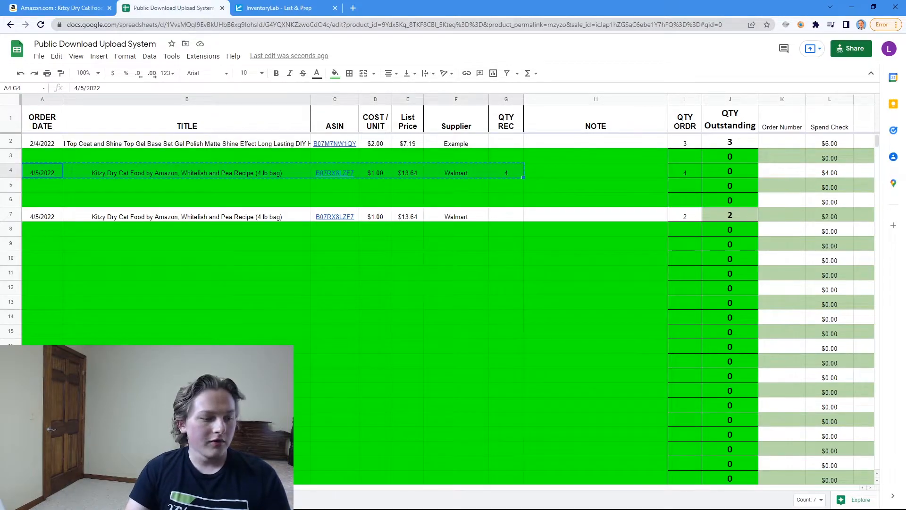
click(118, 500)
click(52, 169)
key(ctrl+v)
- Enter 4/5/2023 as the expiration date of the cat food in row 7
click(403, 169)
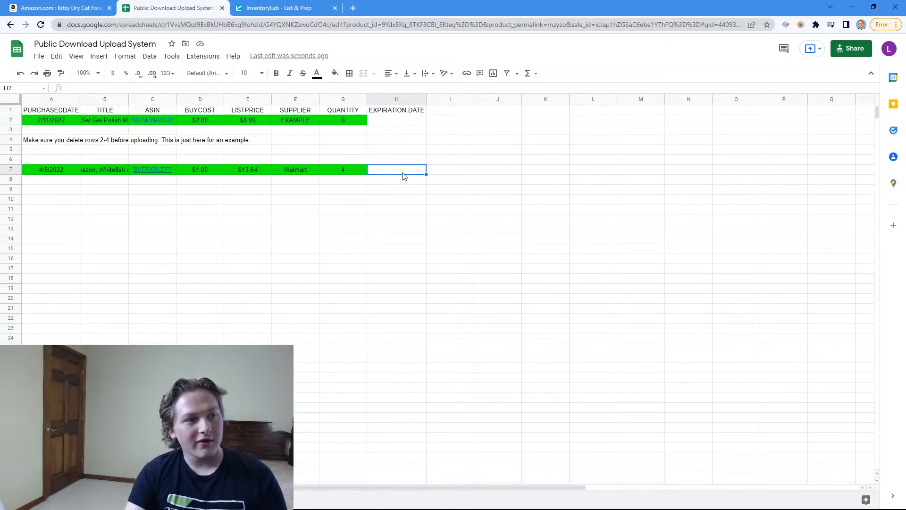
text(4/5/2023)
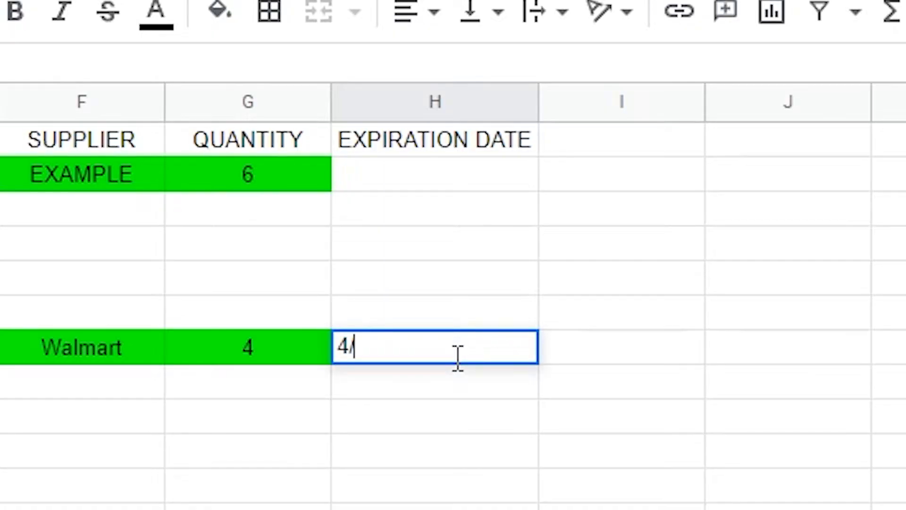
key(Return)
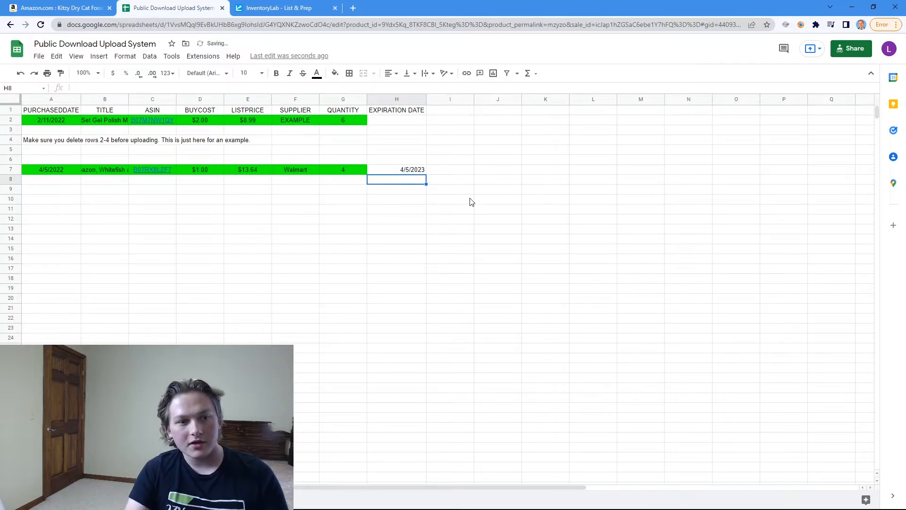
- Delete the example and blank rows 2 through 6 so the cat food entry sits directly below the headers
drag(11, 120, 11, 140)
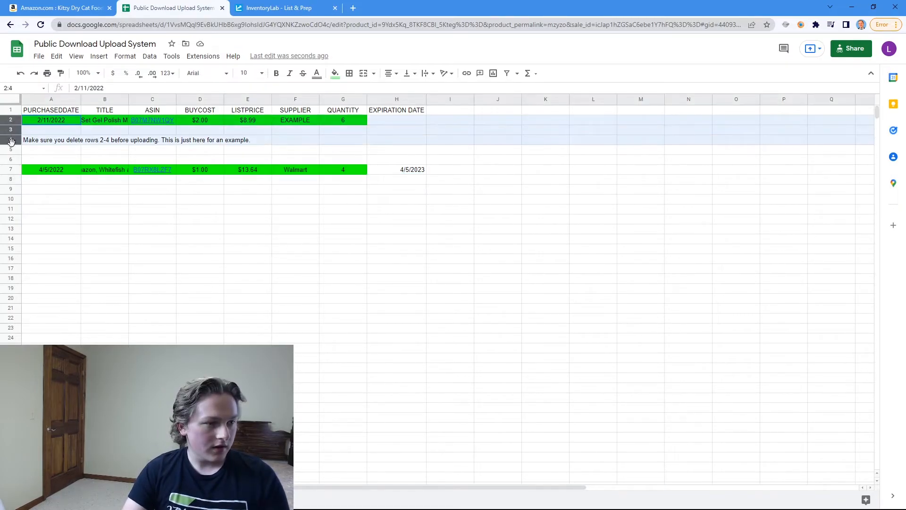
right_click(11, 123)
click(56, 228)
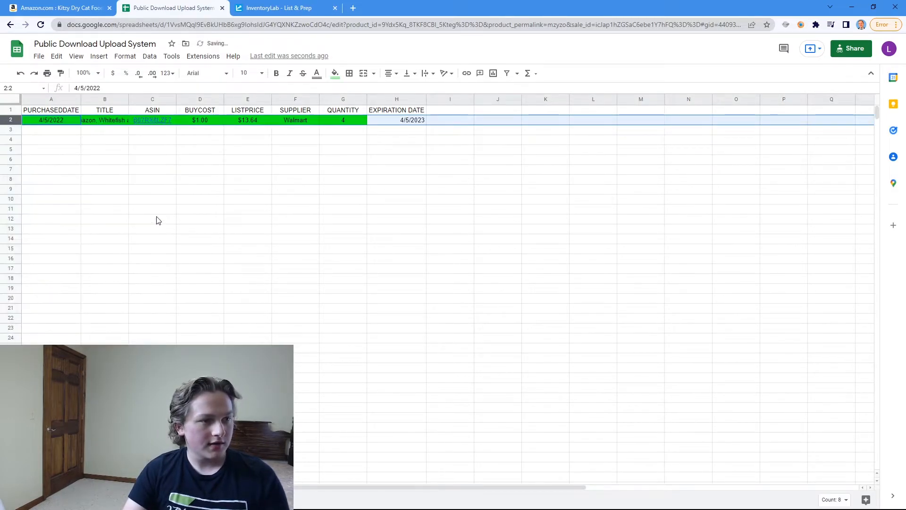
click(155, 221)
- Download the upload sheet as a comma-separated values (.csv) file
click(38, 56)
mouse_move(91, 178)
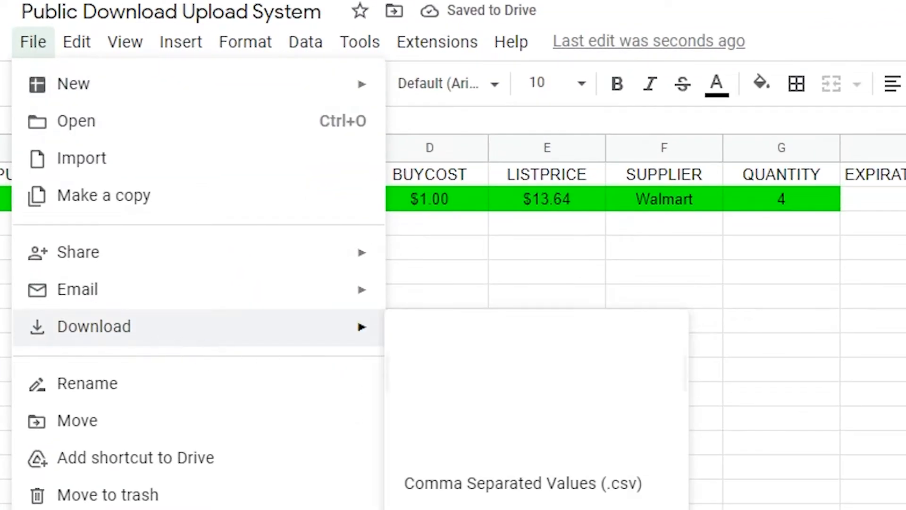
click(628, 496)
- Switch to InventoryLab, start a new batch, and attach the downloaded Public Download Upload System CSV as its buy list
click(264, 8)
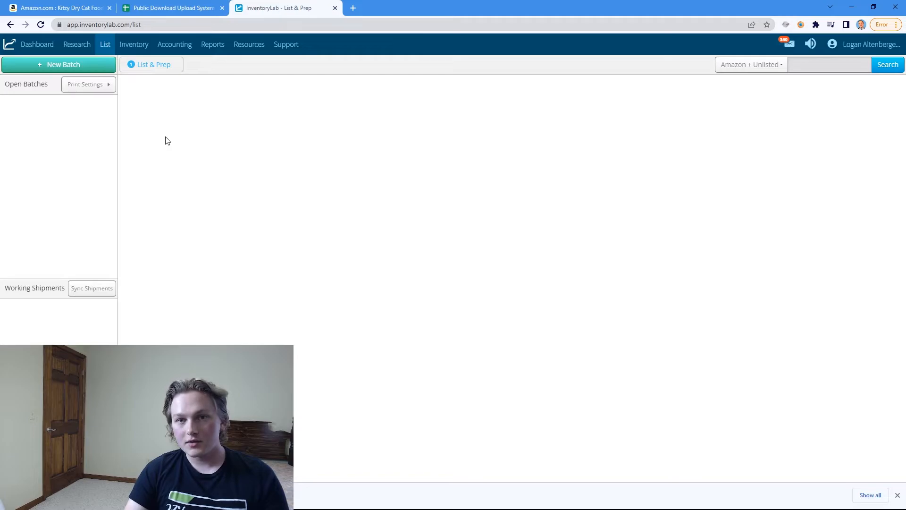
click(41, 65)
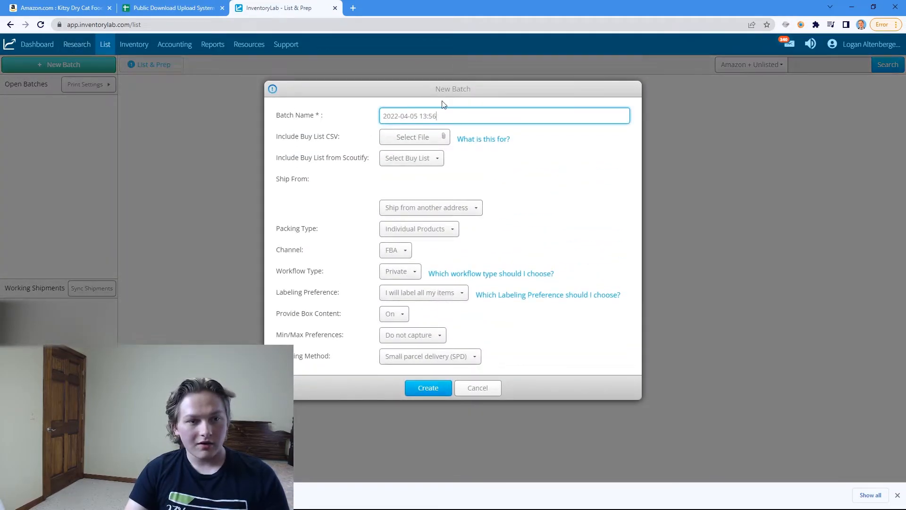
click(415, 137)
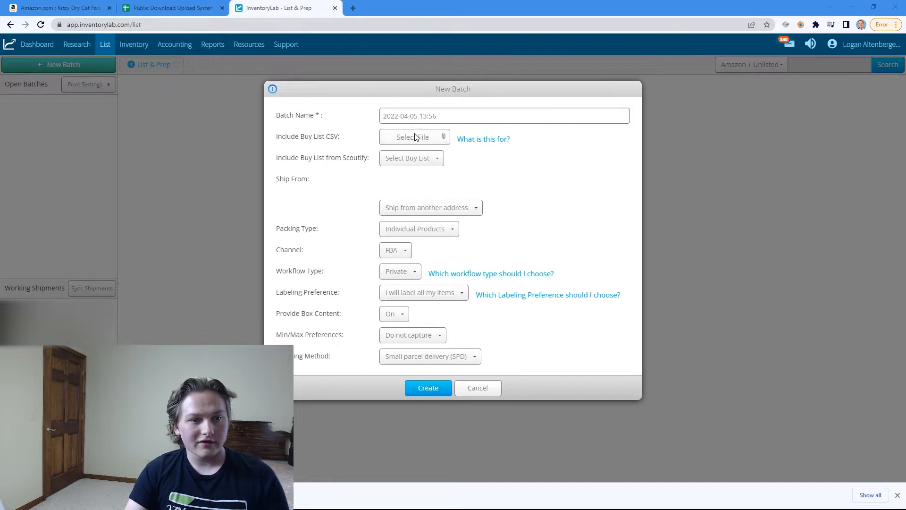
double_click(161, 85)
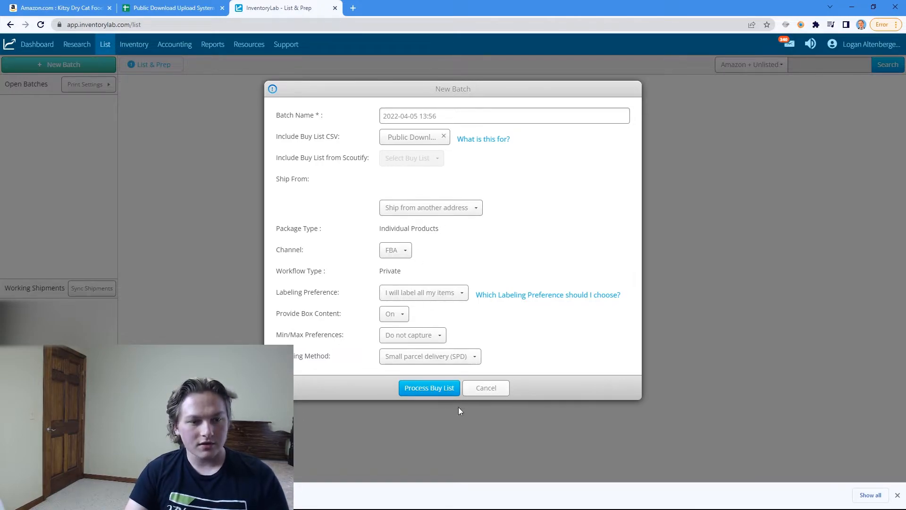
- Process the buy list with the matched CSV columns and advance the cat food import to Amazon validation
click(430, 388)
scroll(454, 327, down, 1)
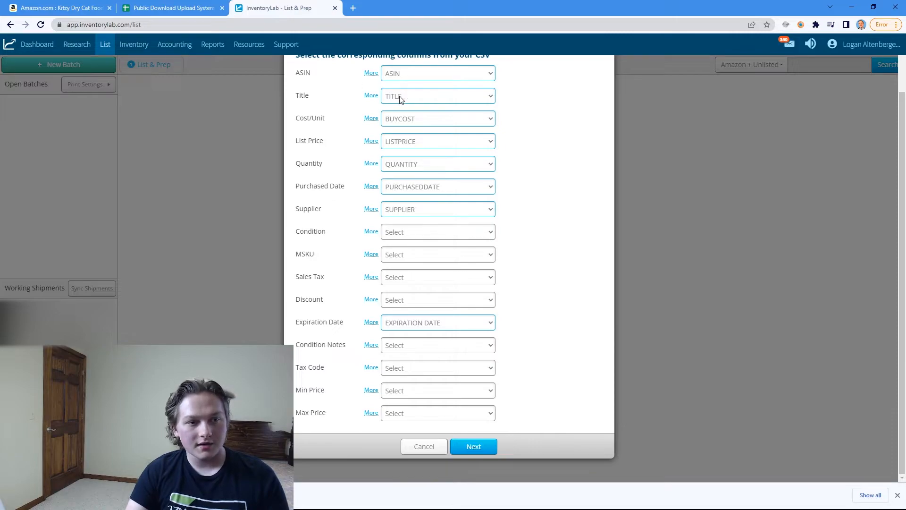
click(480, 450)
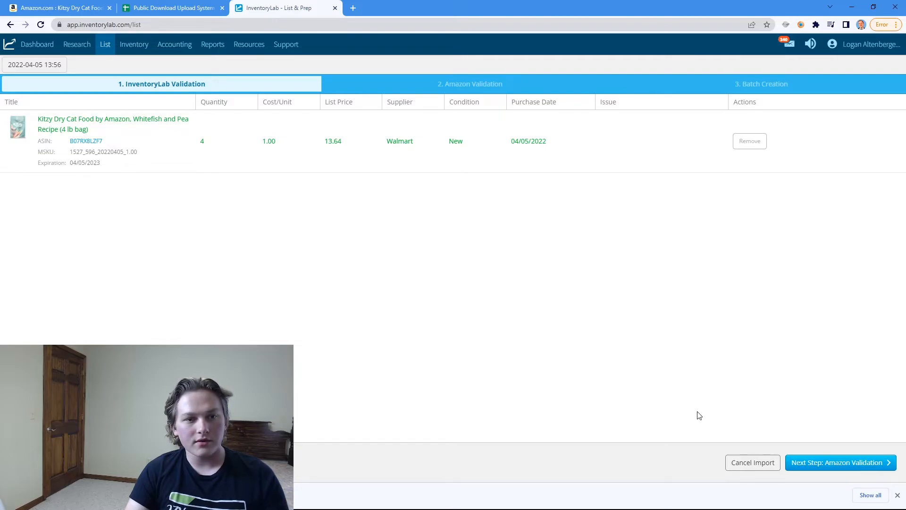
click(821, 463)
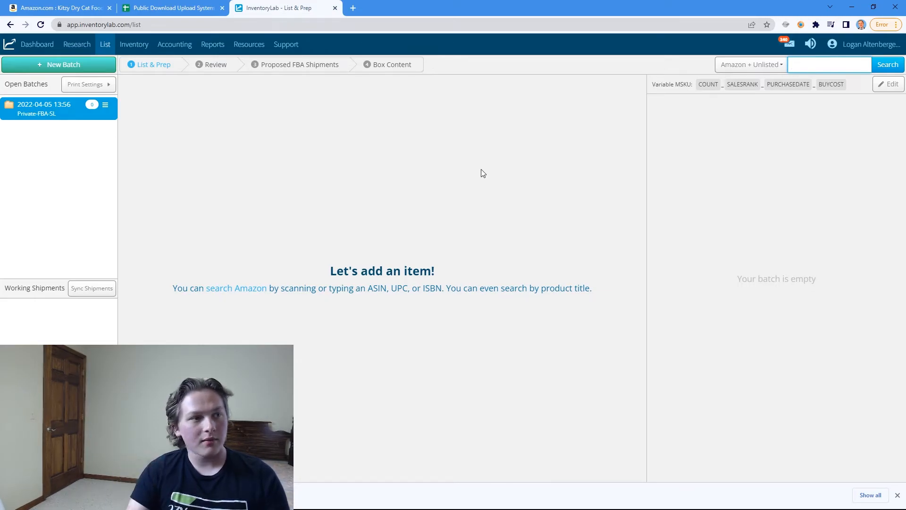
- Check the Kitzy cat food's restriction status on its Amazon product page, and return to InventoryLab
click(87, 9)
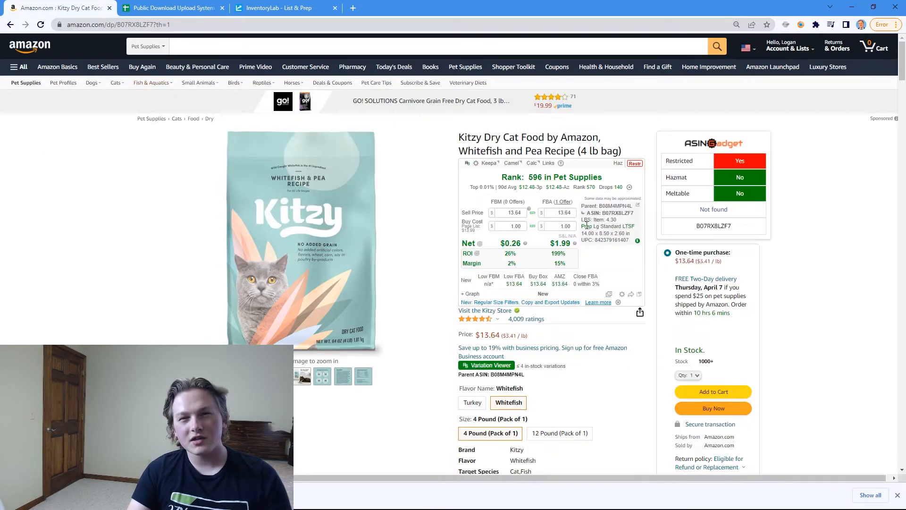
click(293, 9)
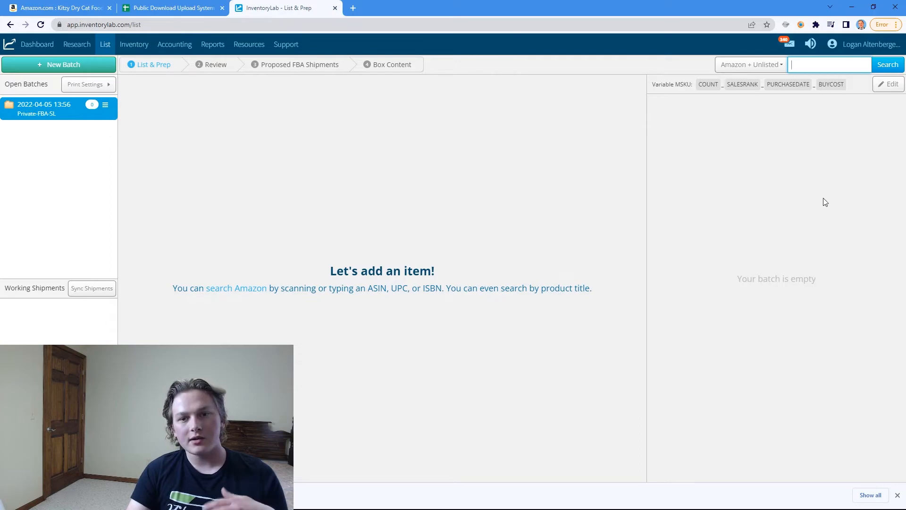